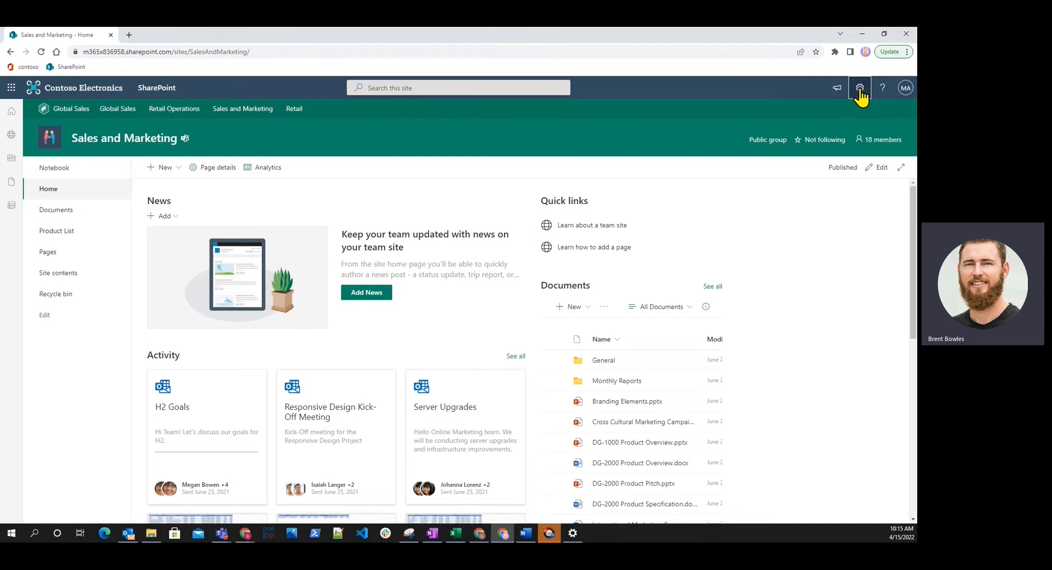
# - Open the Product List from the site contents and look through its items and columns
pyautogui.click(797, 177)
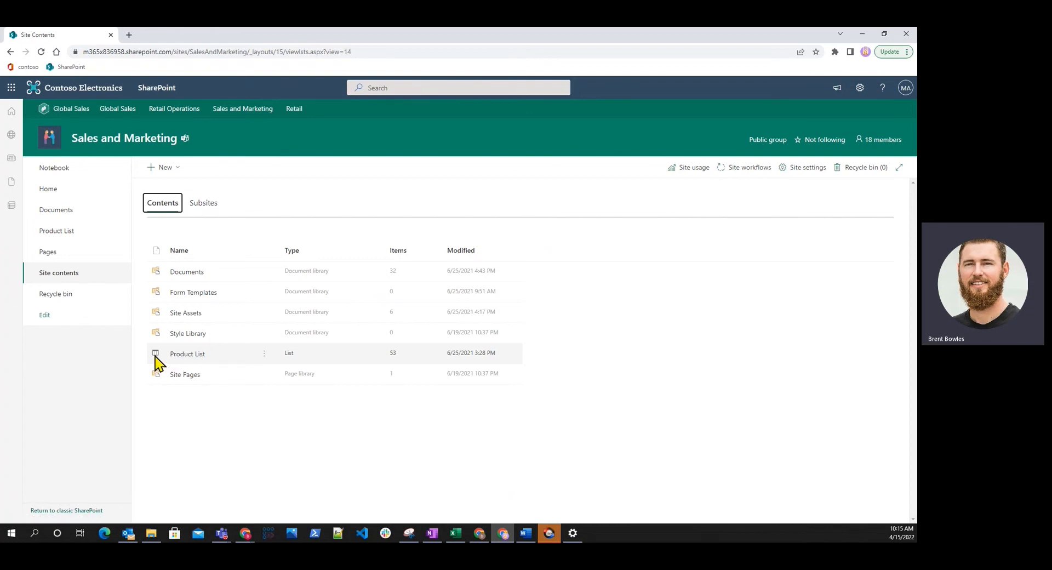
pyautogui.click(193, 358)
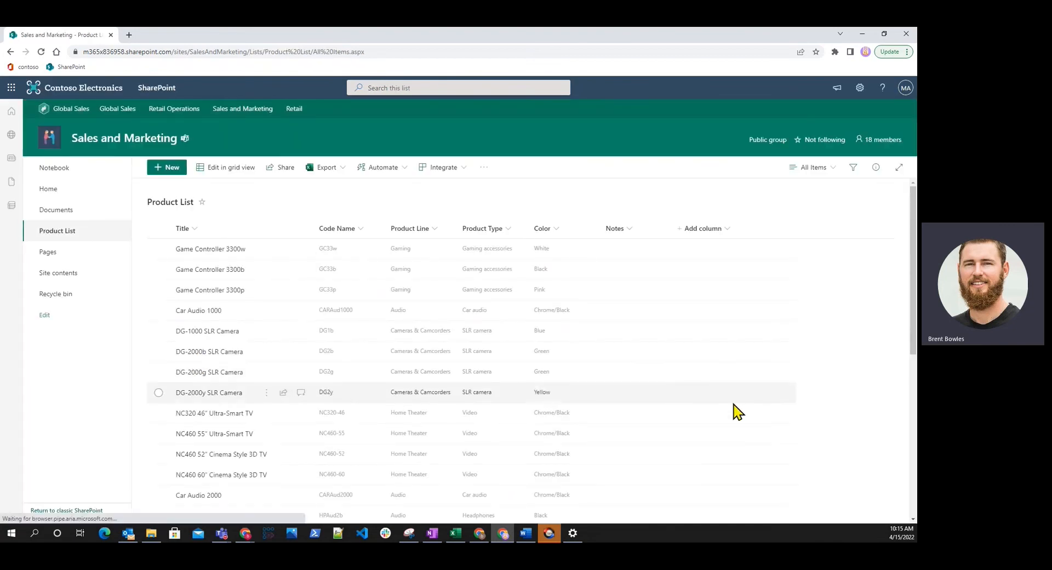
pyautogui.scroll(-5, 640, 459)
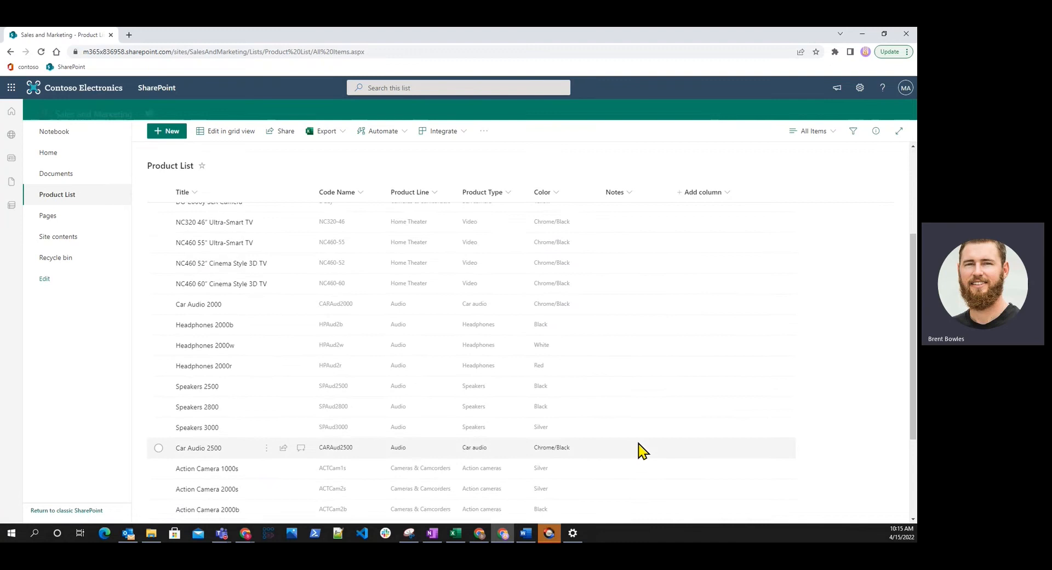
pyautogui.scroll(5, 641, 451)
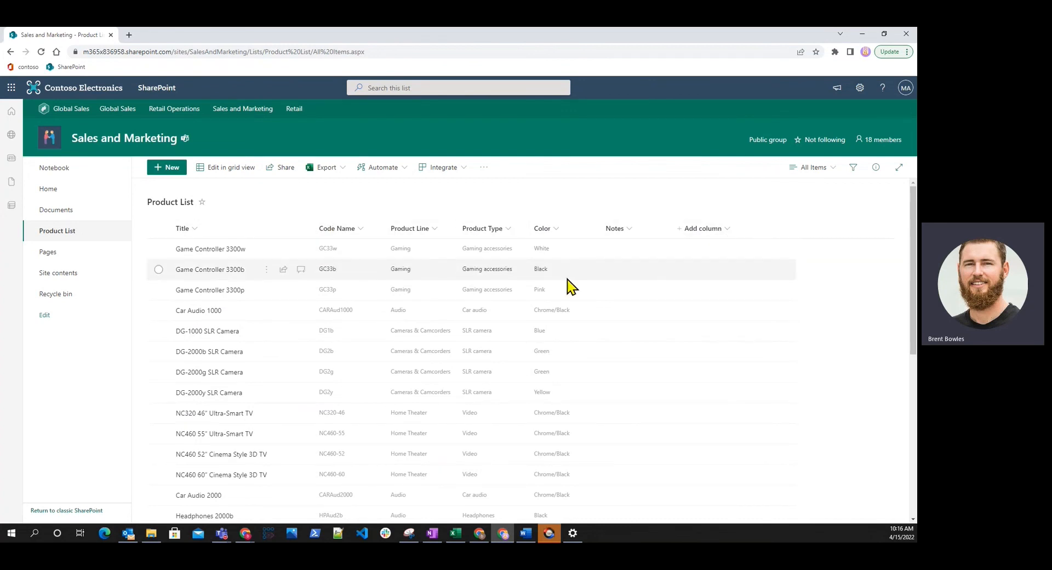
# - Create a blank list named "test list" from the site contents, shown in site navigation
pyautogui.click(10, 52)
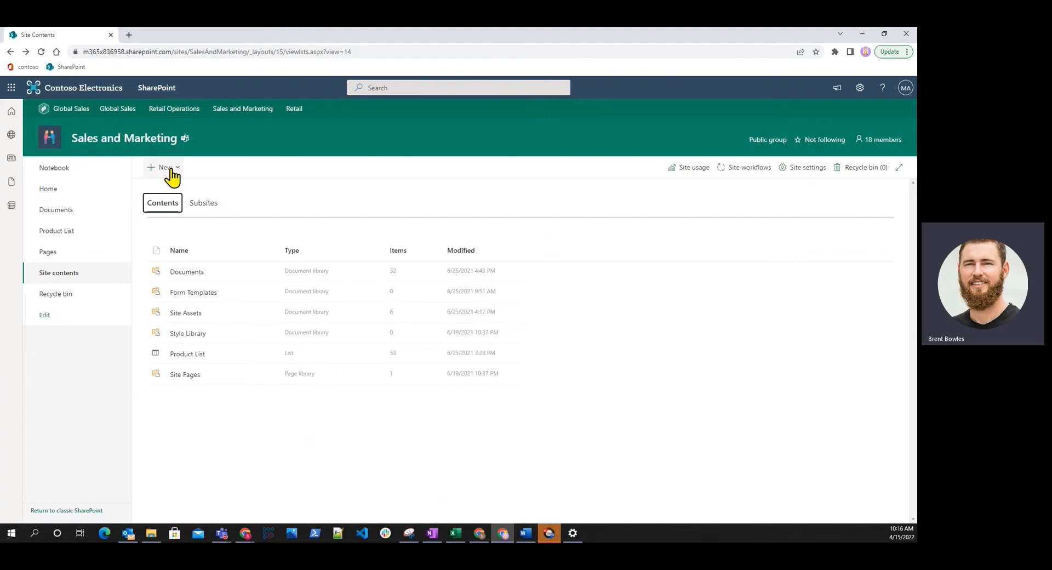
pyautogui.click(167, 168)
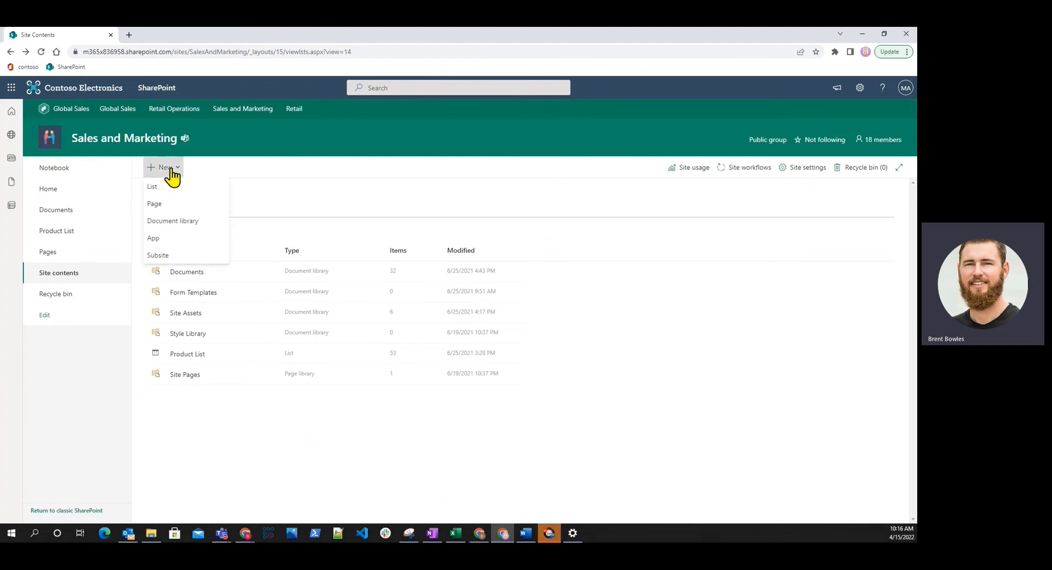
pyautogui.click(161, 189)
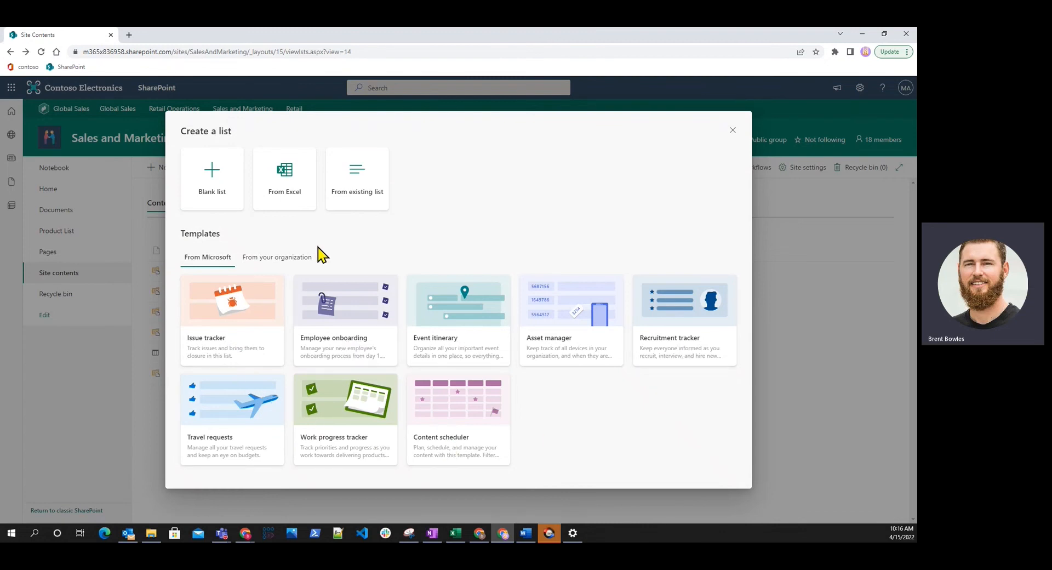
pyautogui.click(224, 193)
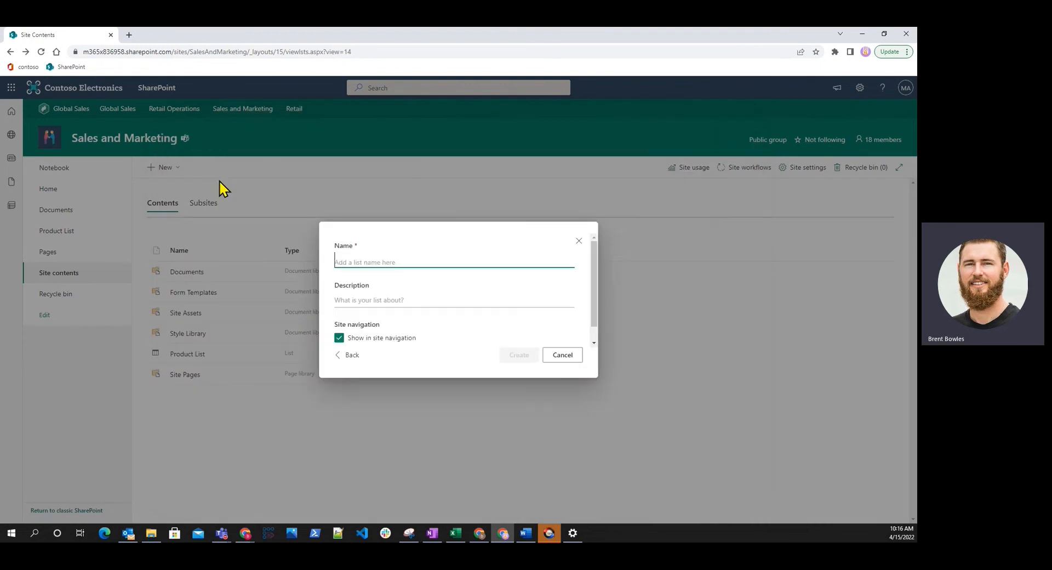
pyautogui.write('test list')
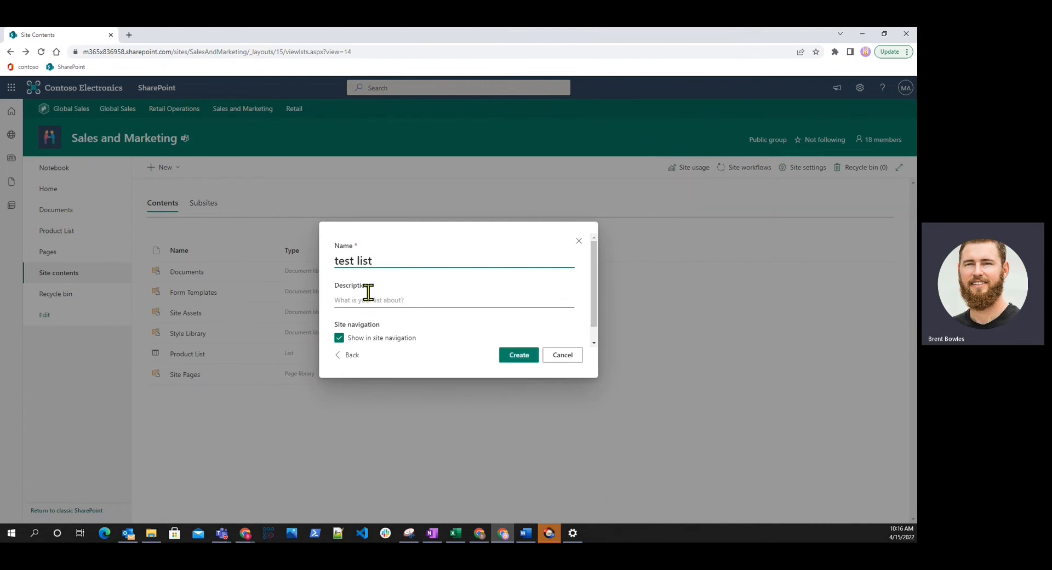
pyautogui.click(517, 358)
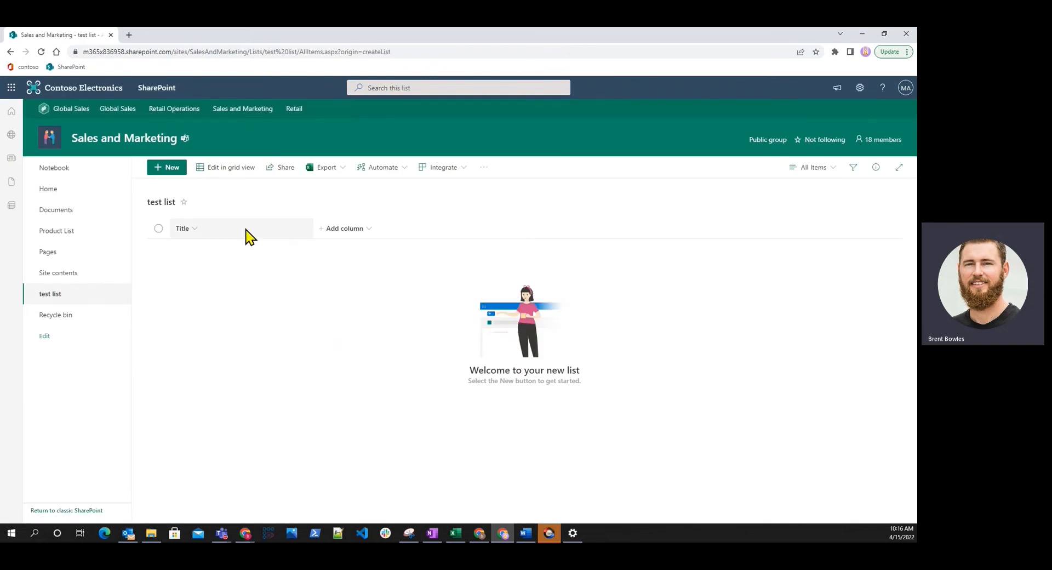
# - Examine the column types available for the test list and the column, sort and filter settings of its All Items view
pyautogui.click(341, 231)
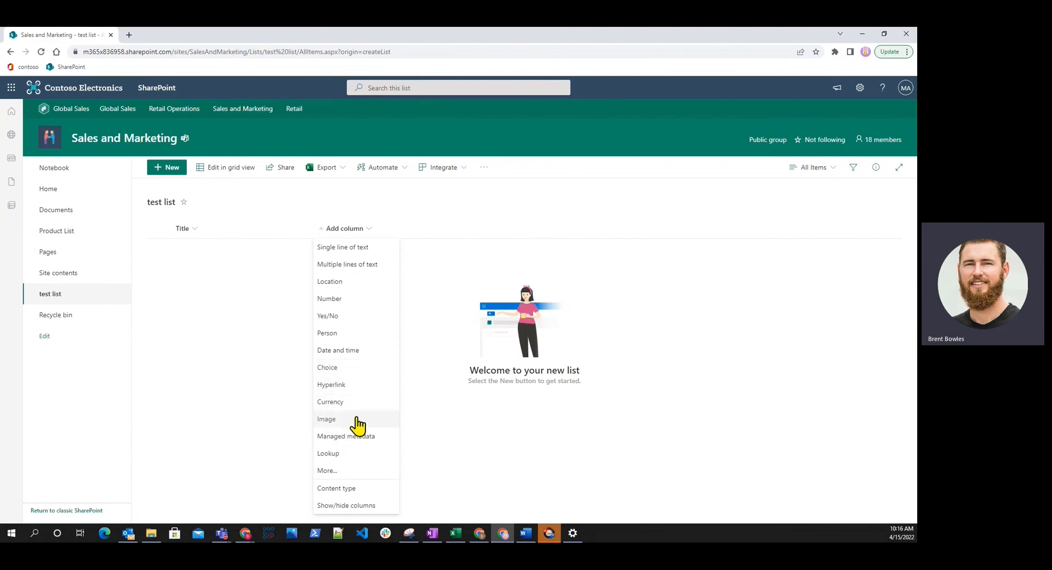
pyautogui.click(284, 279)
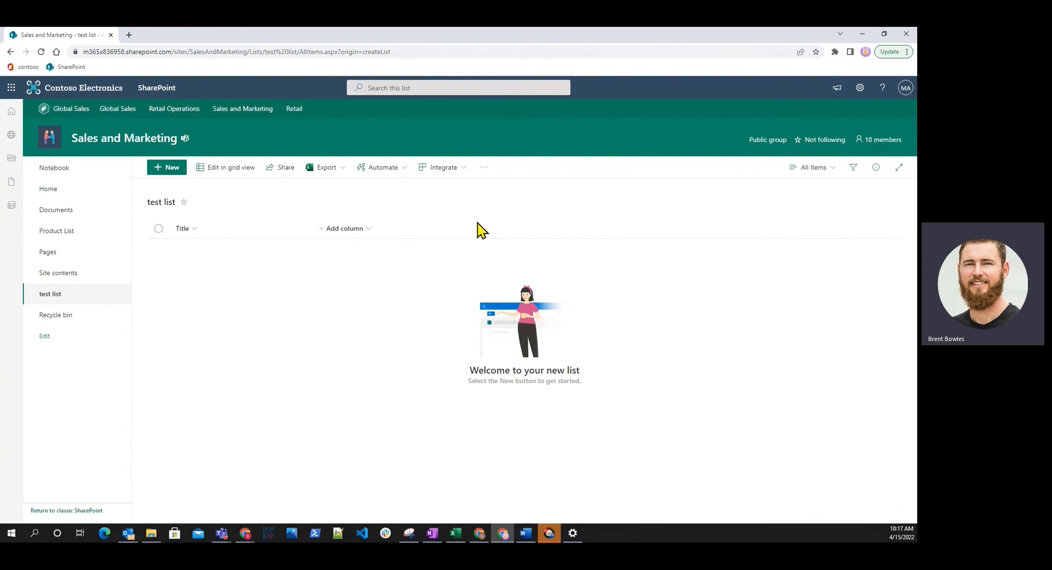
pyautogui.click(835, 173)
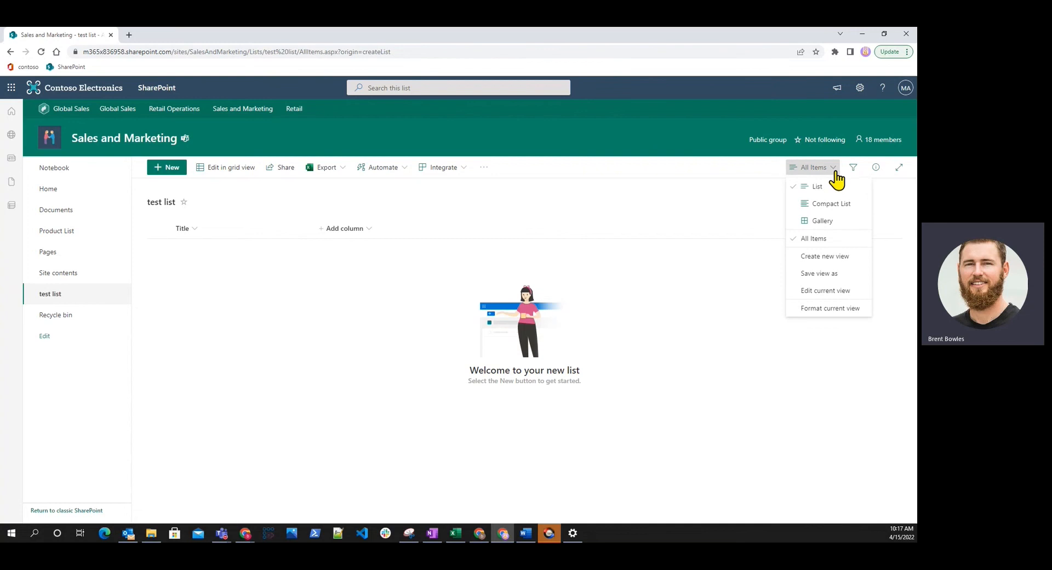
pyautogui.click(848, 299)
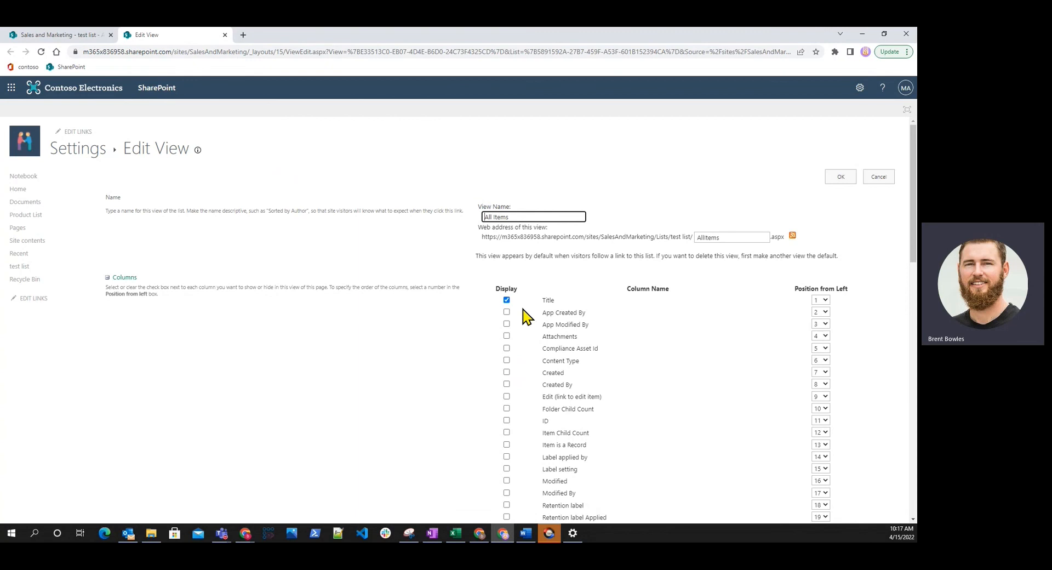
pyautogui.scroll(-2, 502, 328)
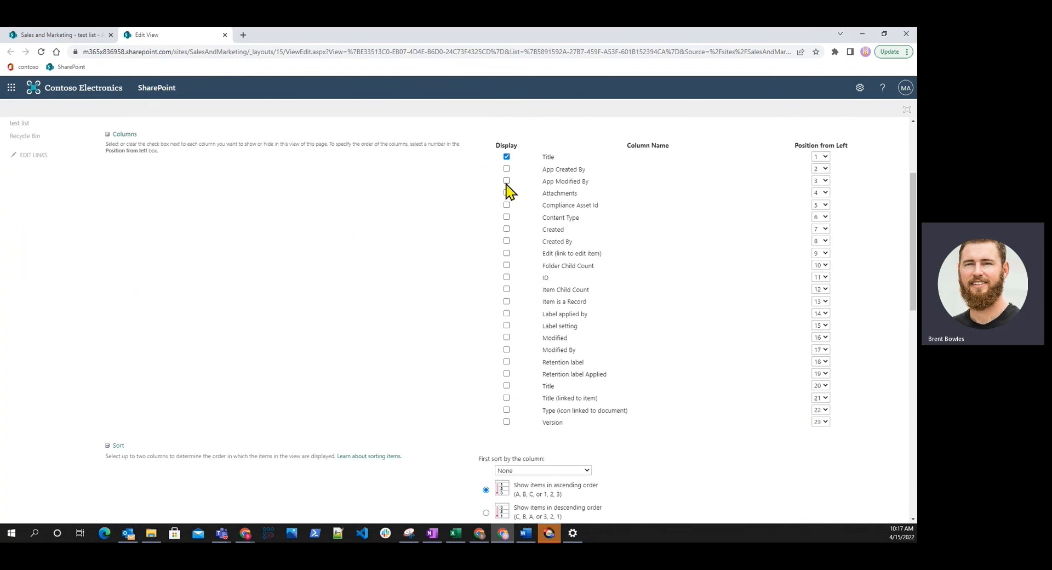
pyautogui.scroll(-2, 494, 272)
pyautogui.scroll(-1, 495, 273)
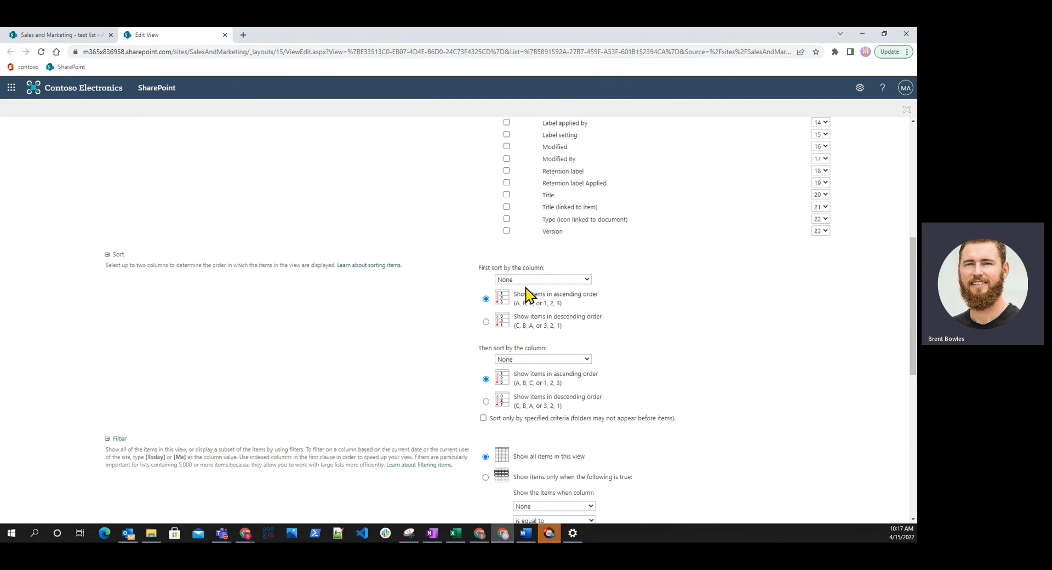
pyautogui.click(588, 280)
pyautogui.click(587, 280)
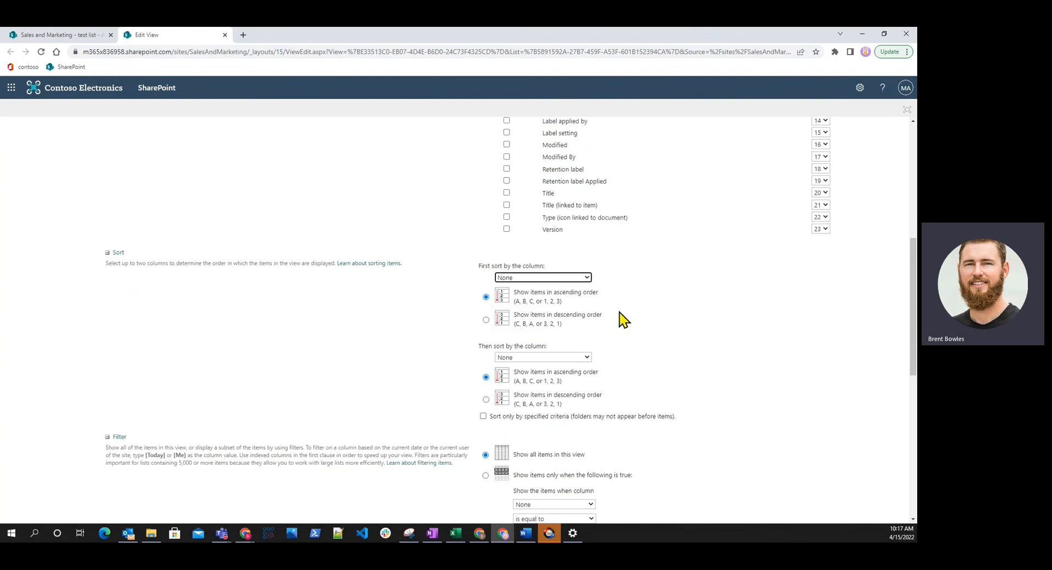
pyautogui.scroll(-4, 625, 315)
pyautogui.scroll(-2, 600, 274)
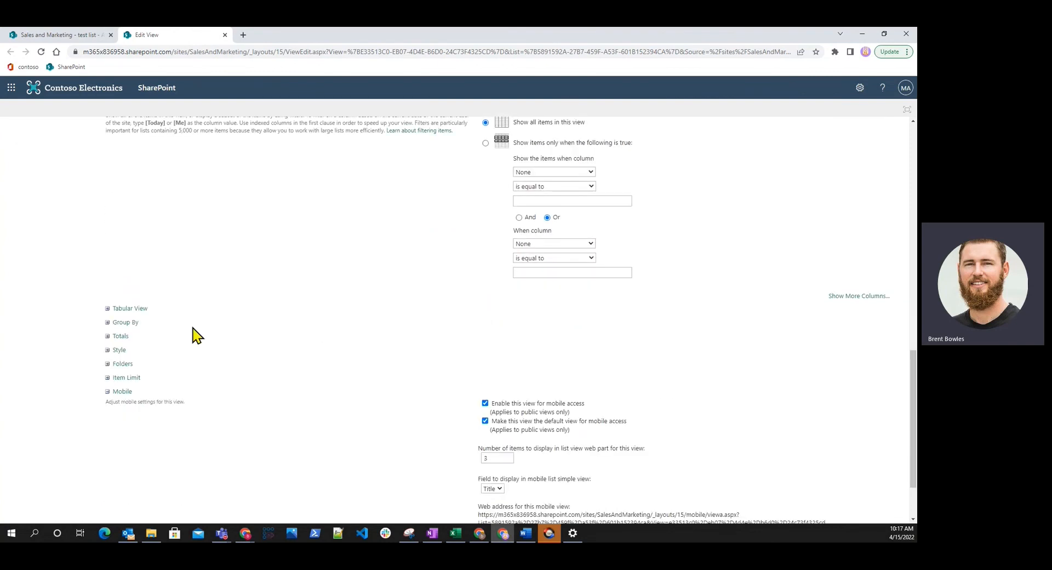
# - Examine the Group By, Item Limit and mobile settings of the All Items view, leaving without saving
pyautogui.click(126, 323)
pyautogui.click(547, 346)
pyautogui.click(547, 347)
pyautogui.scroll(-4, 425, 354)
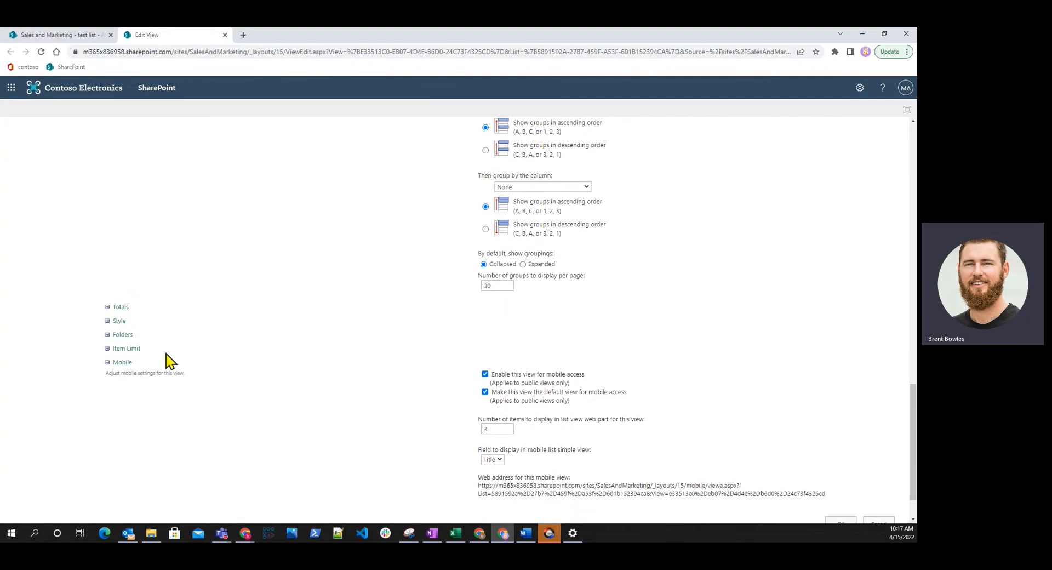
pyautogui.click(129, 349)
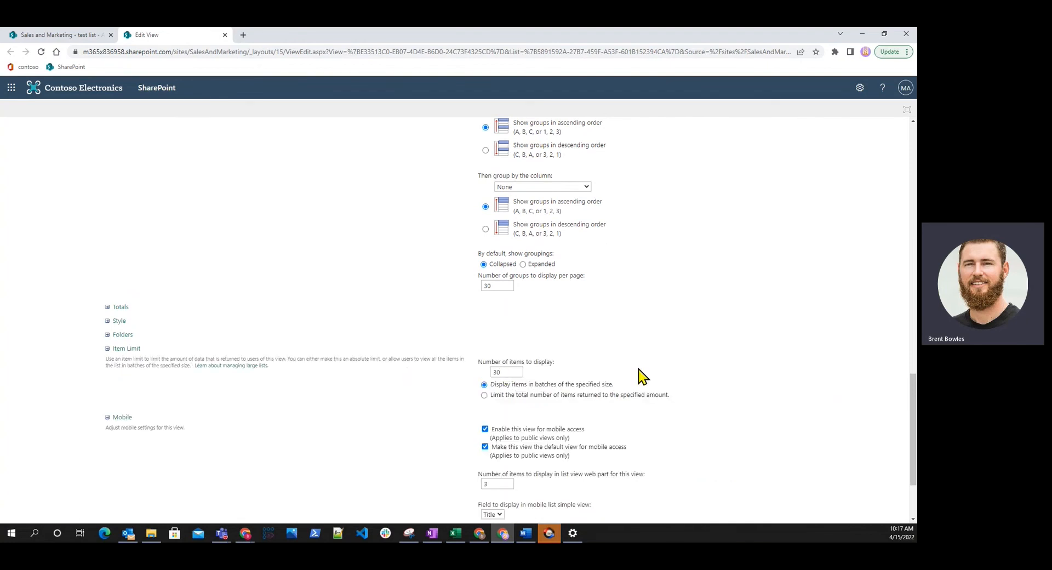
pyautogui.scroll(-2, 642, 377)
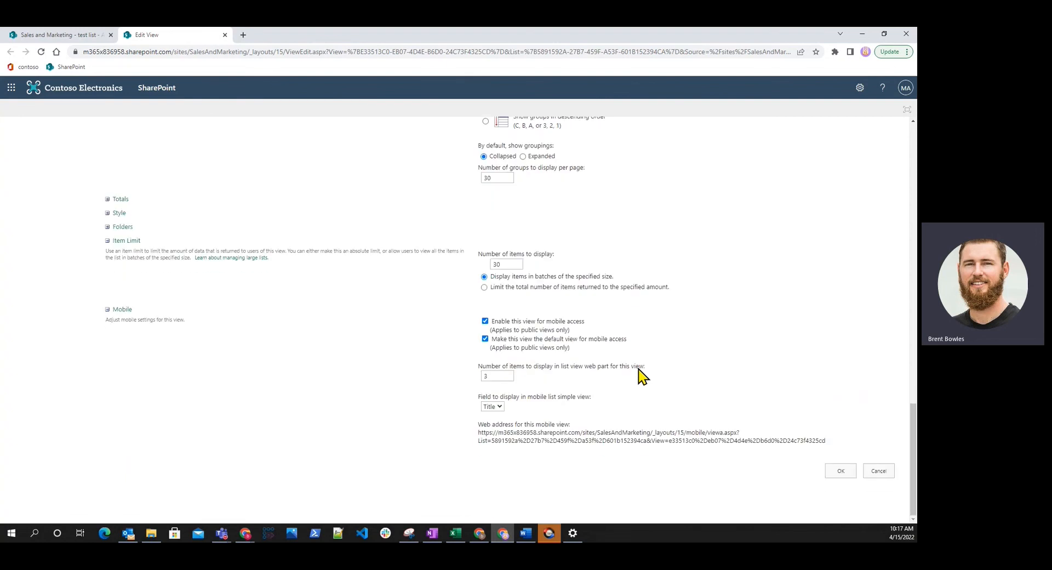
pyautogui.click(882, 470)
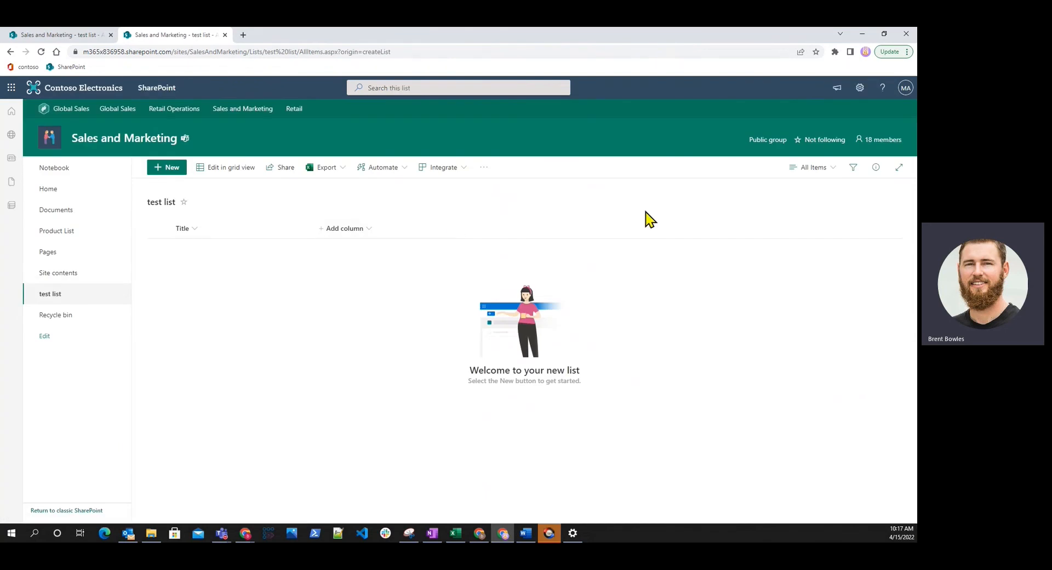
# - Create a list named "Product List 2" from the site contents, using the site's existing Product List as the template
pyautogui.click(860, 89)
pyautogui.click(797, 176)
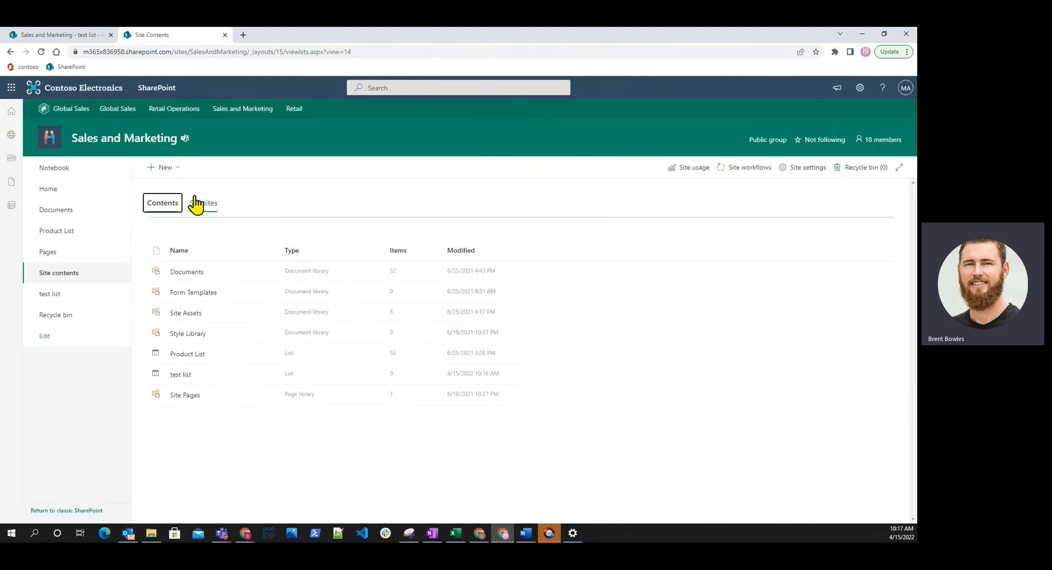
pyautogui.click(170, 168)
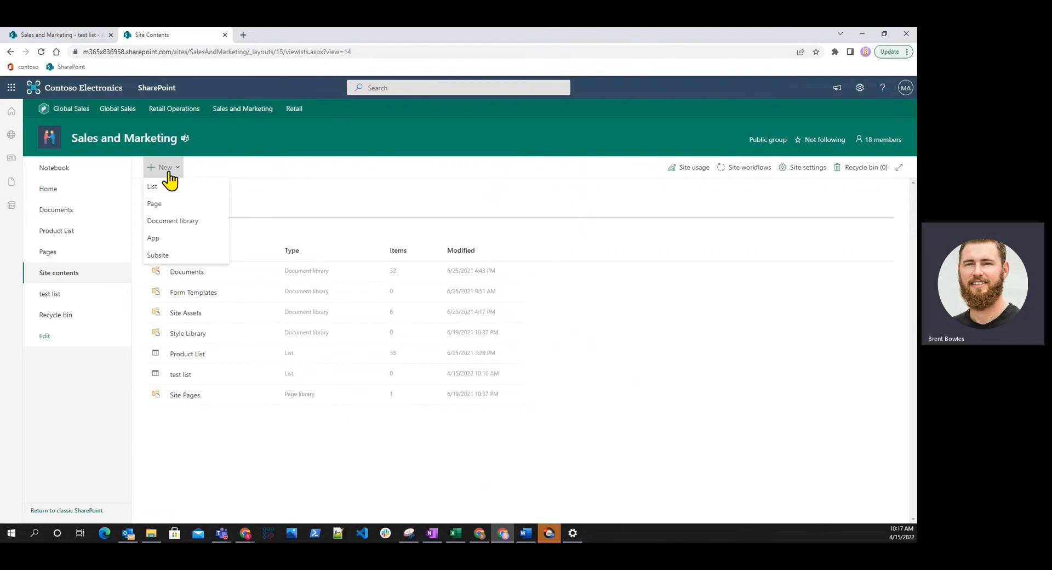
pyautogui.click(162, 186)
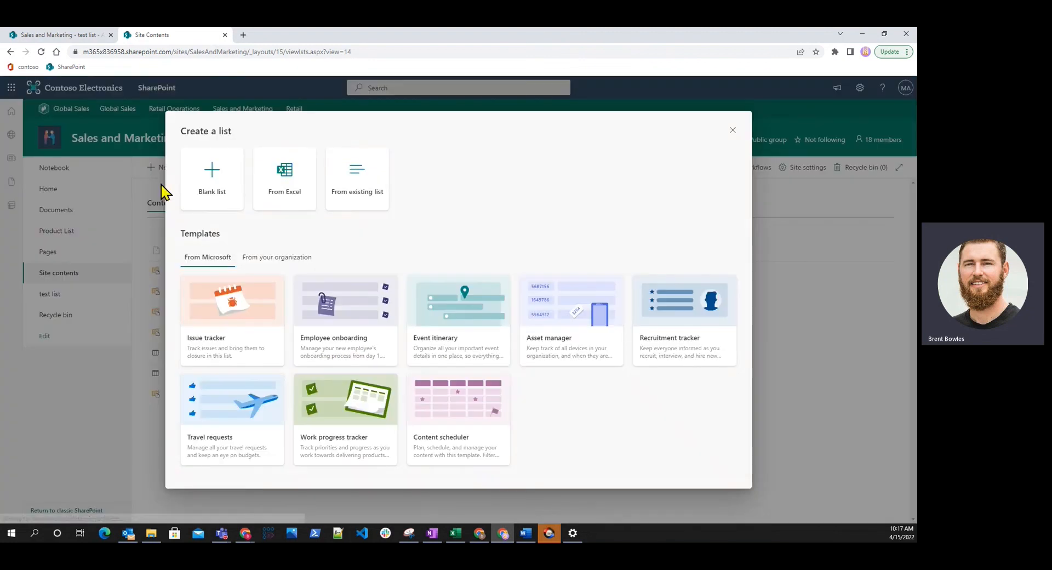
pyautogui.click(363, 207)
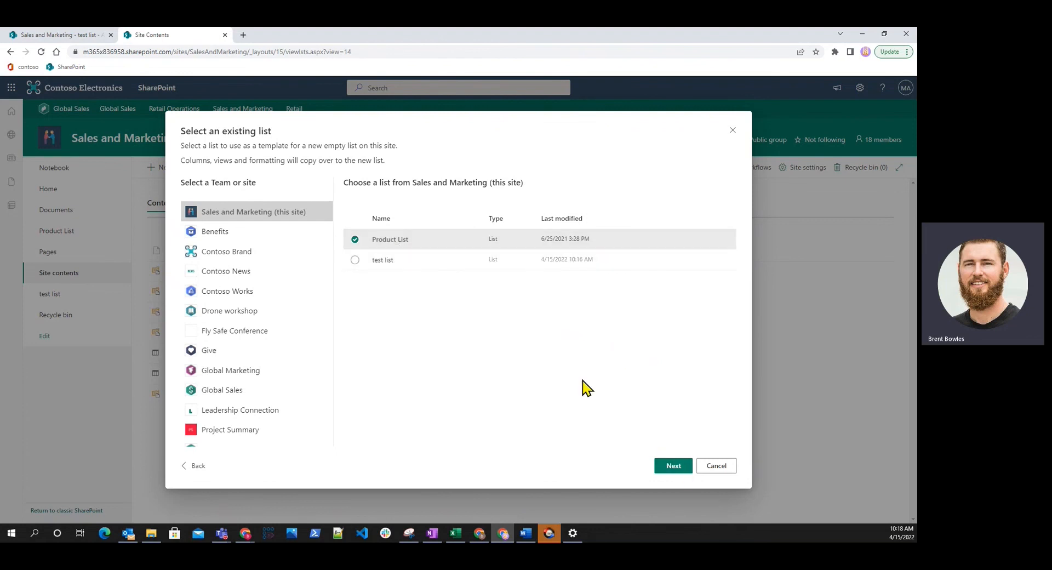
pyautogui.click(674, 467)
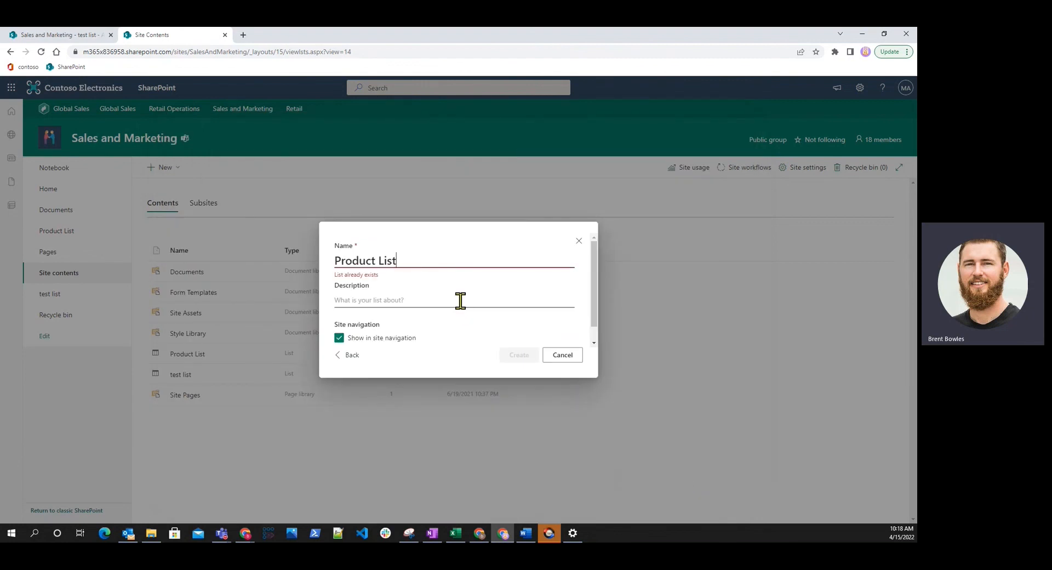
pyautogui.write('2')
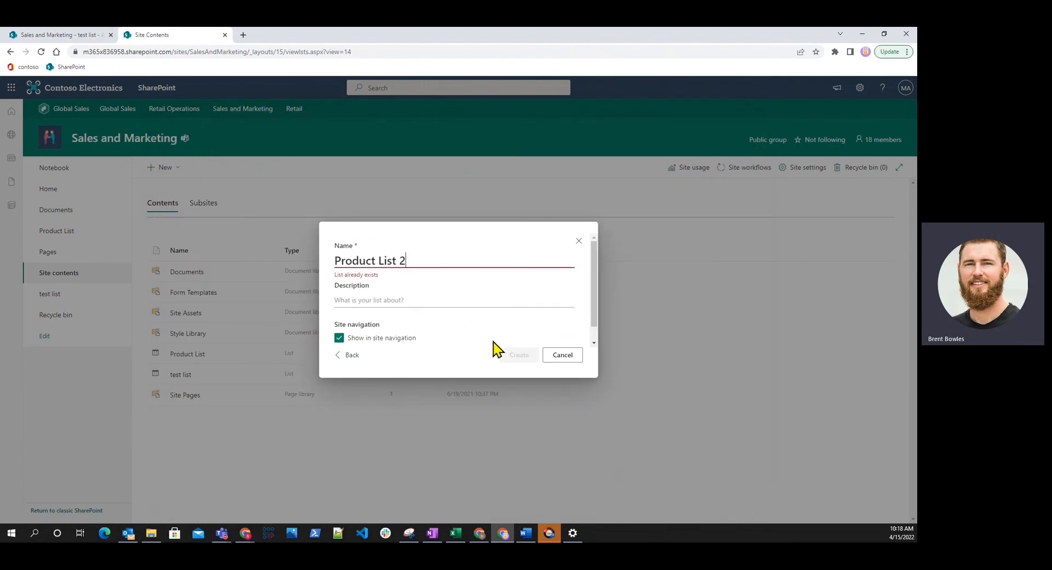
pyautogui.click(525, 355)
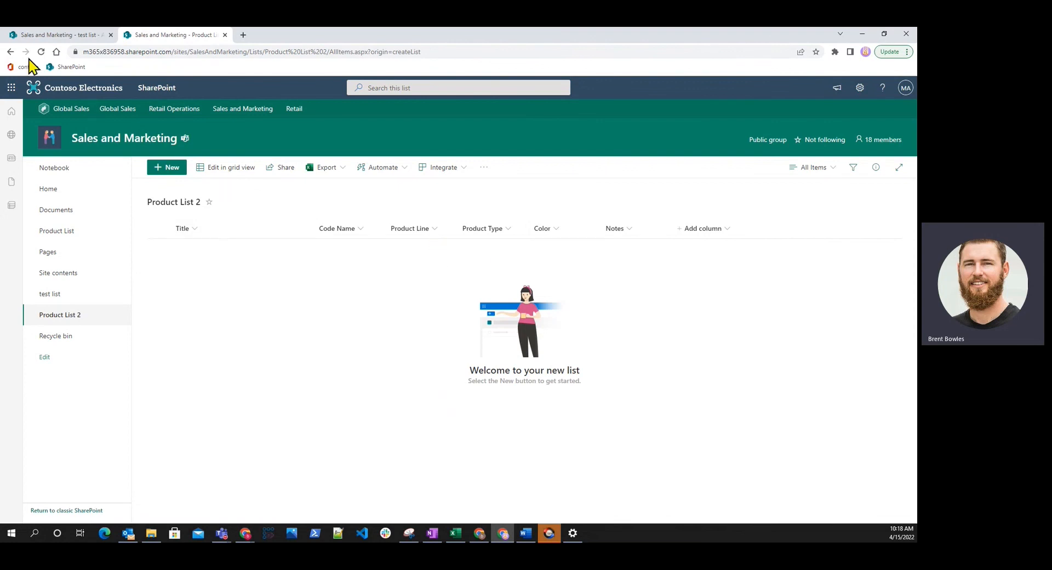
# - Open the original Product List from the site contents and export it to Excel
pyautogui.click(10, 51)
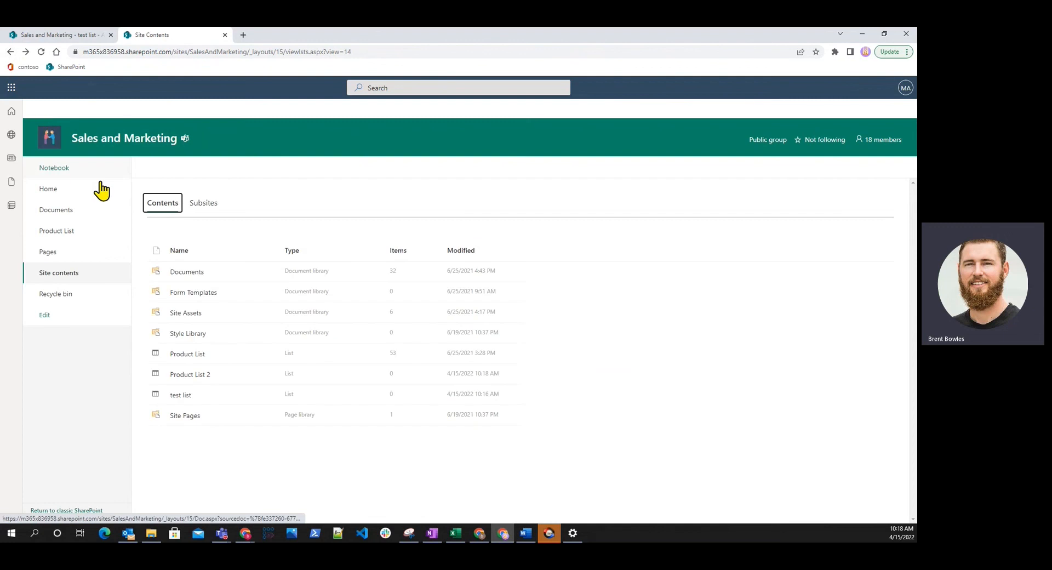
pyautogui.click(196, 356)
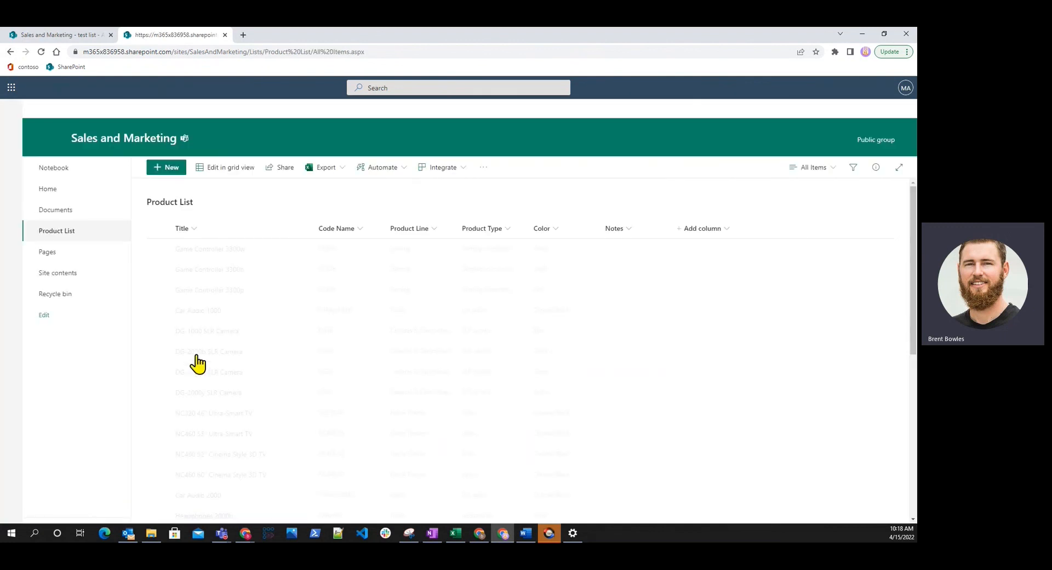
pyautogui.click(345, 169)
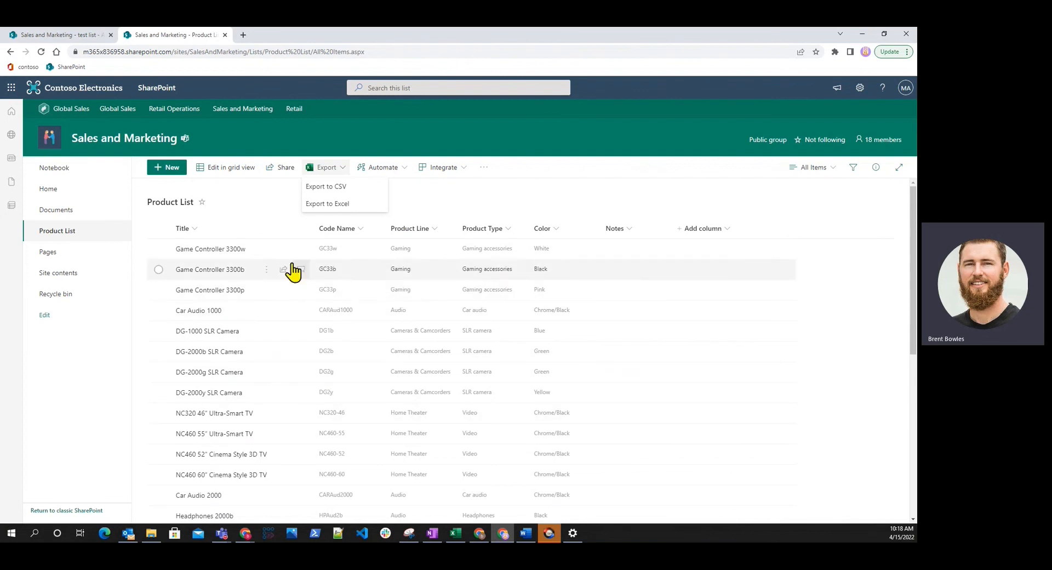
pyautogui.click(328, 204)
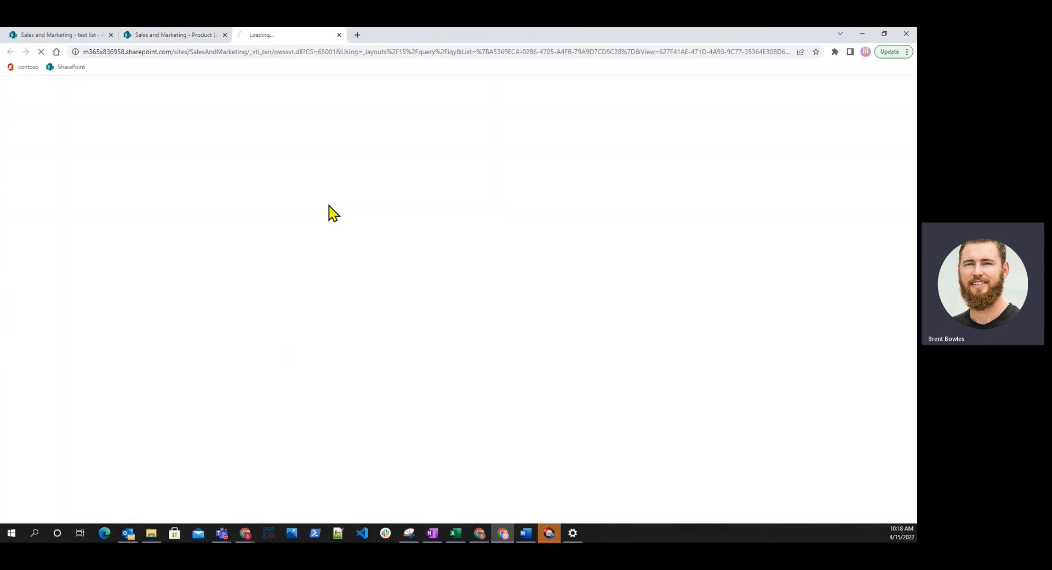
# - Paste the product rows from Game Controller 3300w to NC320 46" Ultra-Smart TV into Product List 2 in grid view, filling Title through Color
pyautogui.click(10, 51)
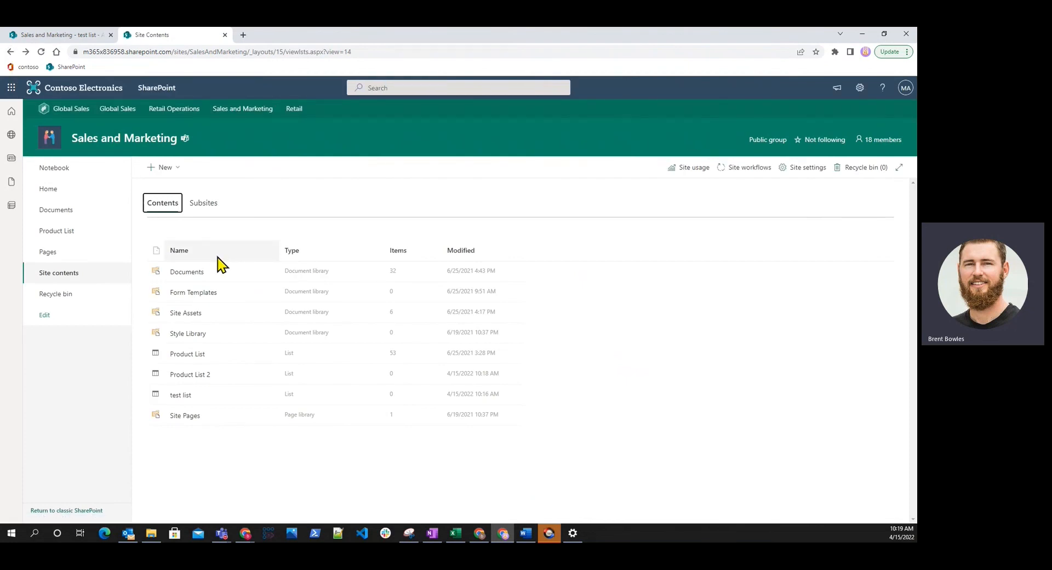
pyautogui.click(199, 377)
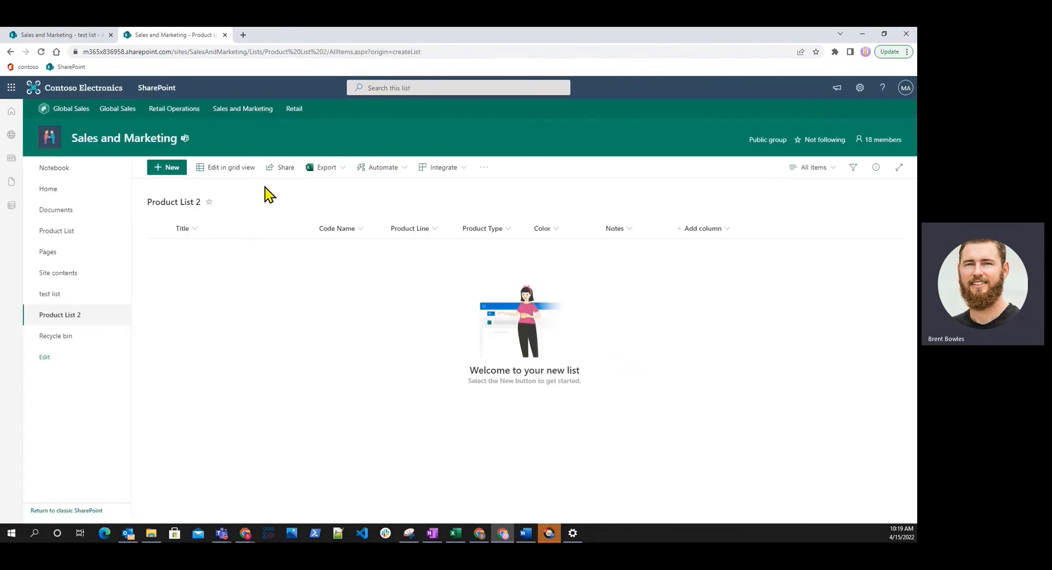
pyautogui.click(226, 174)
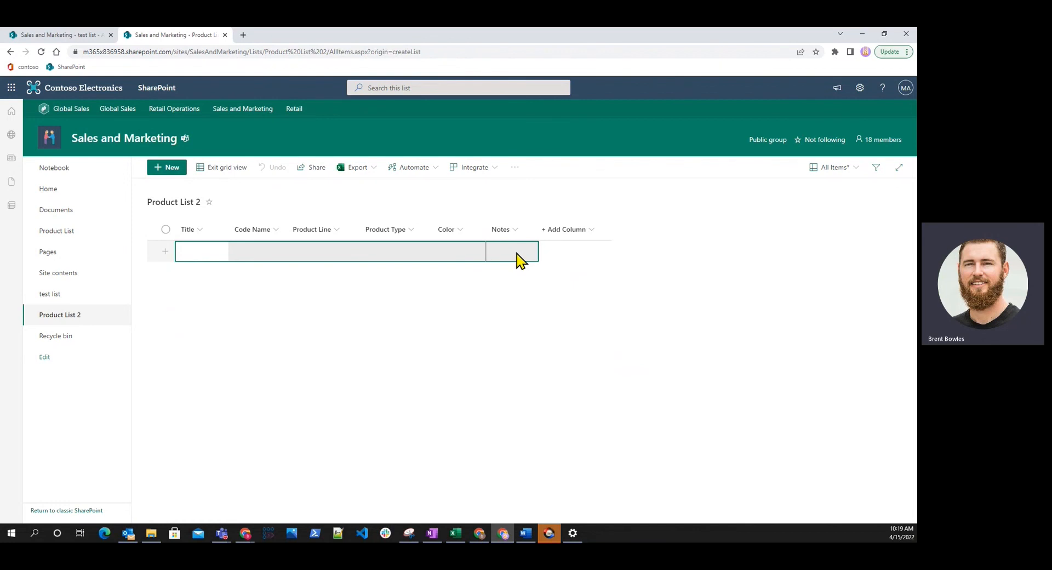
pyautogui.write('Game Controller 3300w\tGC33w\tGaming\tGaming accessories\tWhite Game Controller 3300b\tGC33b\tGaming\tGaming accessories\tBlack Game Controller 3300p\tGC33p\tGaming\tGaming accessories\tPink Car Audio 1000\tCARAud1000\tAudio\tCar audio\tChrome/Black DG-1000 SLR Camera\tDG1b\tCameras & Camcorders\tSLR camera\tBlue DG-2000b SLR Camera\tDG2b\tCameras & Camcorders\tSLR camera\tGreen DG-2000g SLR Camera\tDG2g\tCameras & Camcorders\tSLR camera\tGreen DG-2000y SLR Camera\tDG2y\tCameras & Camcorders\tSLR camera\tYellow NC320 46" Ultra-Smart TV\tNC320-46\tHome Theater\tVideo\tChrome/Black')
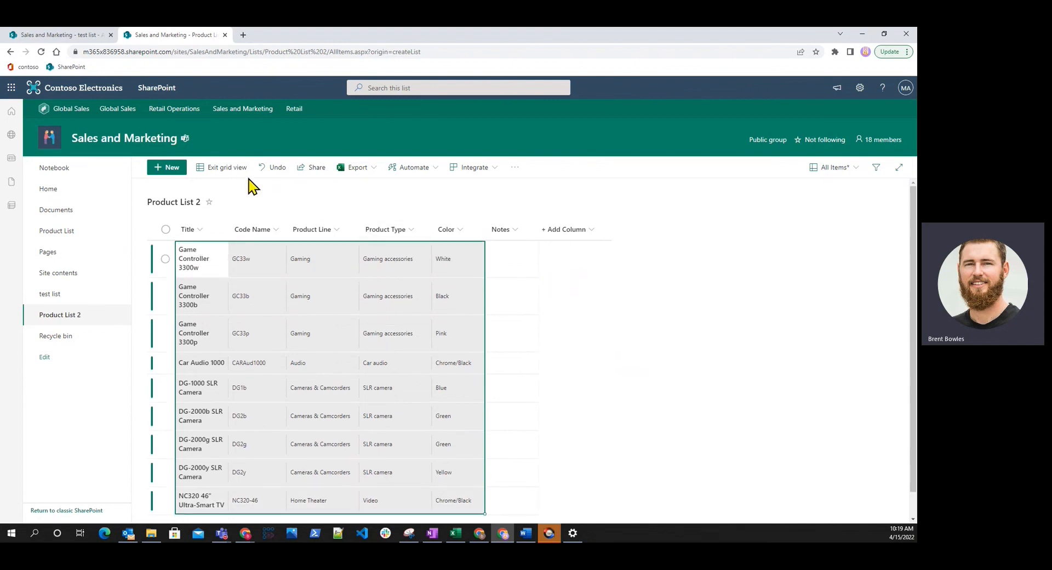
pyautogui.click(229, 167)
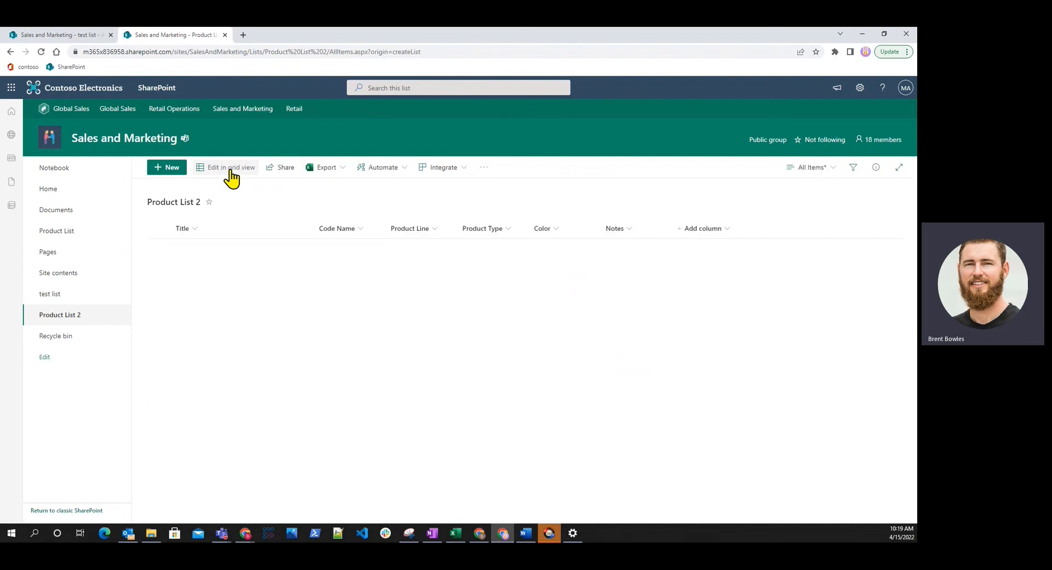